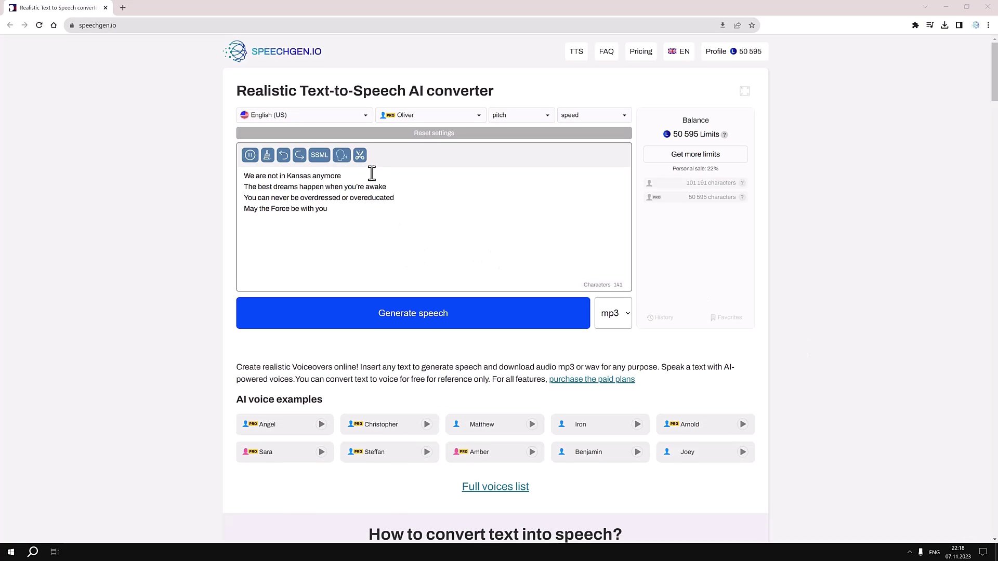
Step: Add <cut/> tags after all four quote lines, two with the scissors button and two typed
click(360, 155)
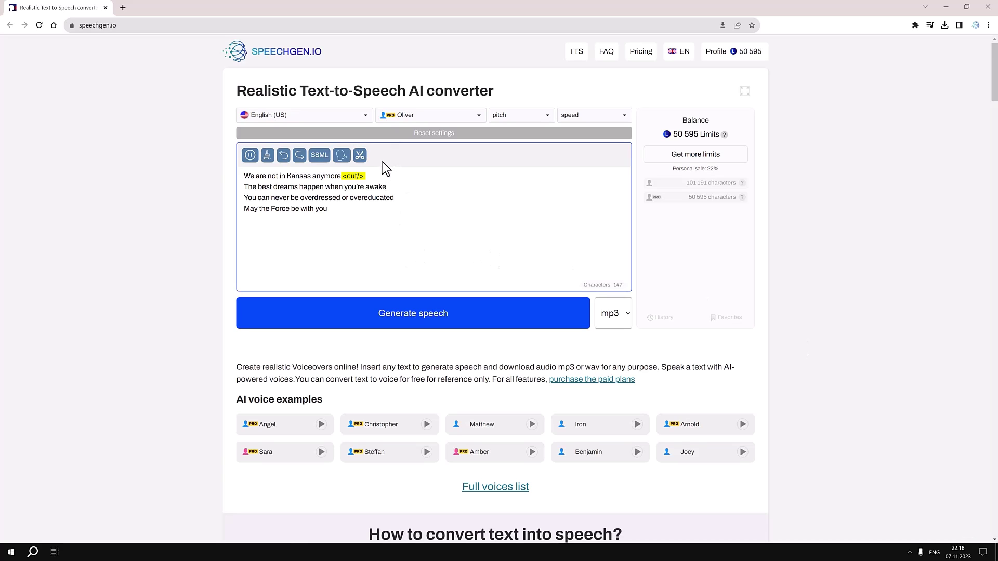
click(360, 155)
text(/>)
click(364, 209)
text(<cut/>)
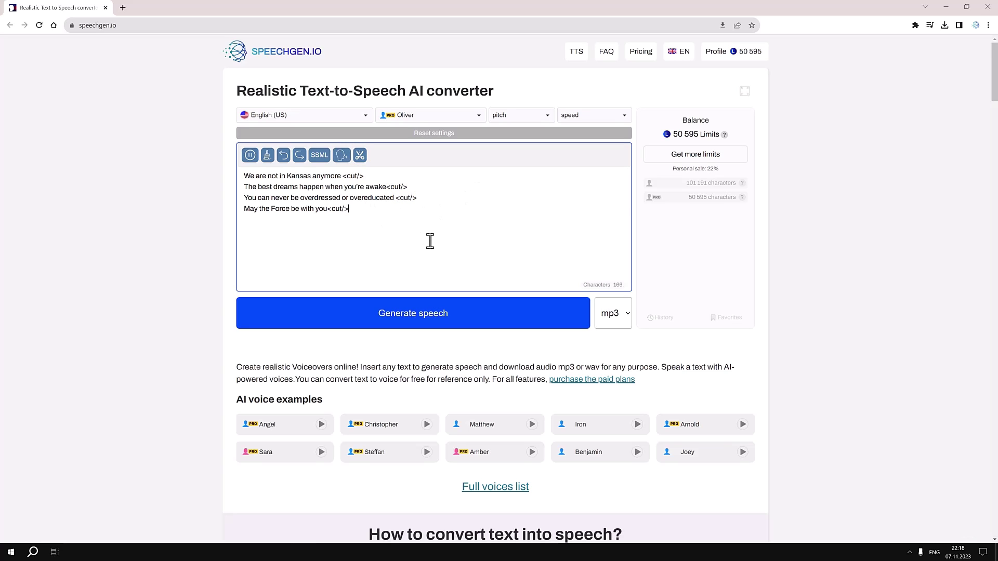
Step: Generate speech from the four-line cut-tagged script
click(436, 314)
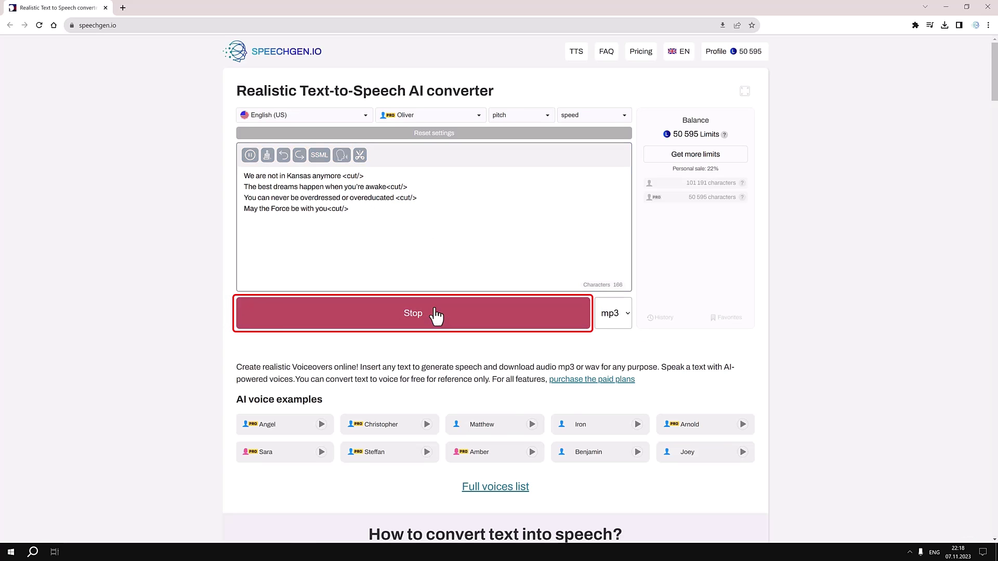
scroll(275, 280, down, 3)
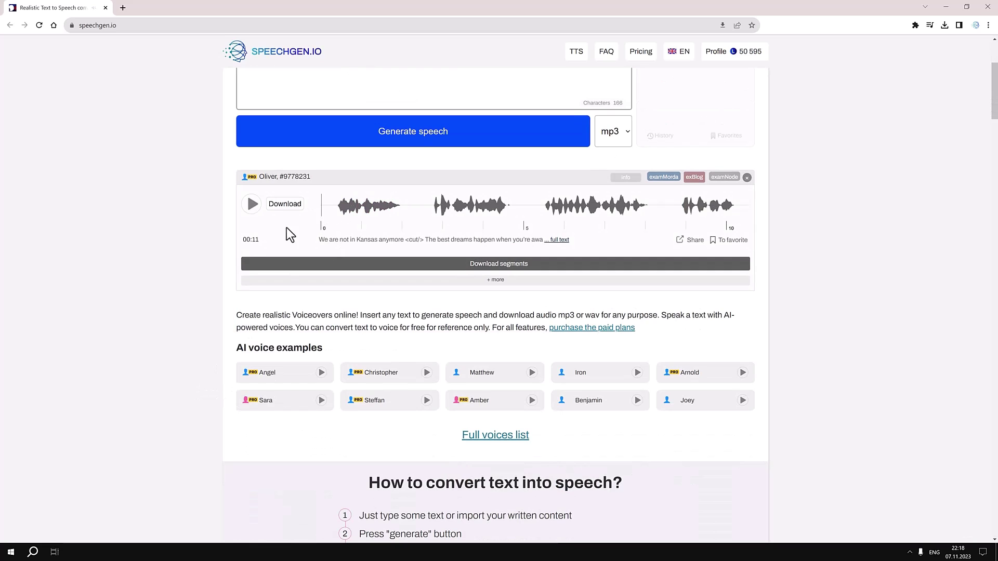
scroll(155, 338, up, 1)
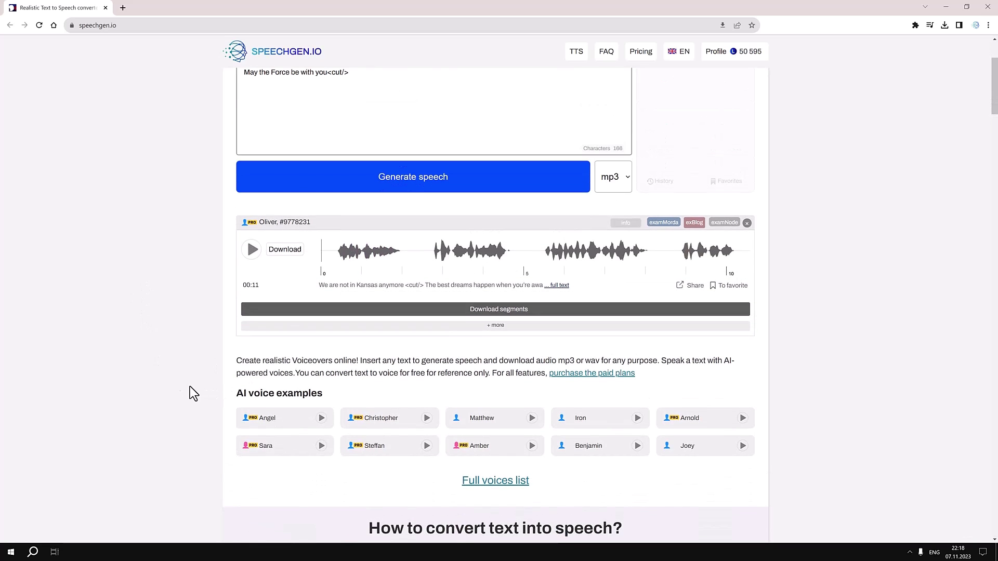
Step: Expand the segment list, download the individual segment audio files, then collapse the list
click(411, 328)
scroll(796, 288, down, 3)
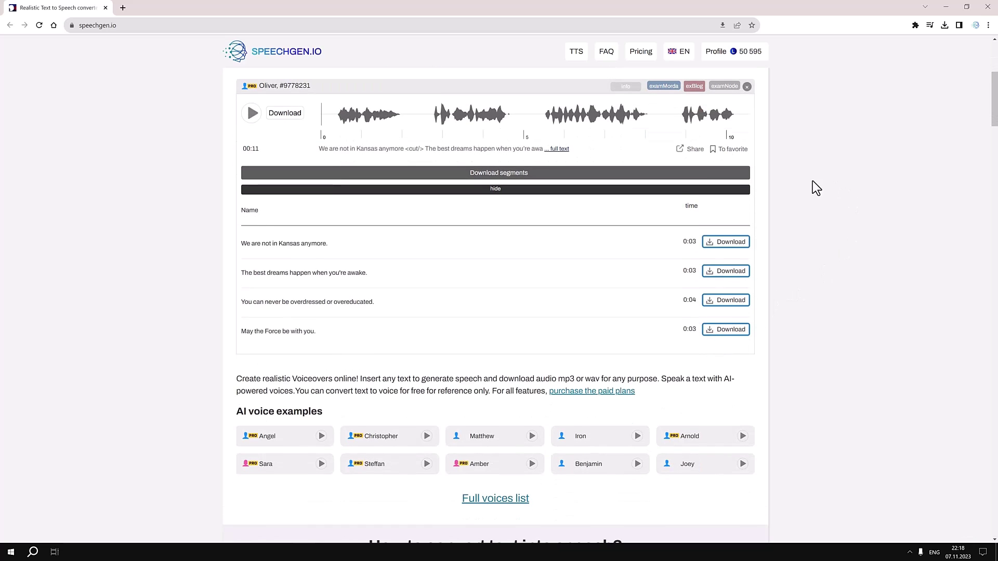
click(747, 179)
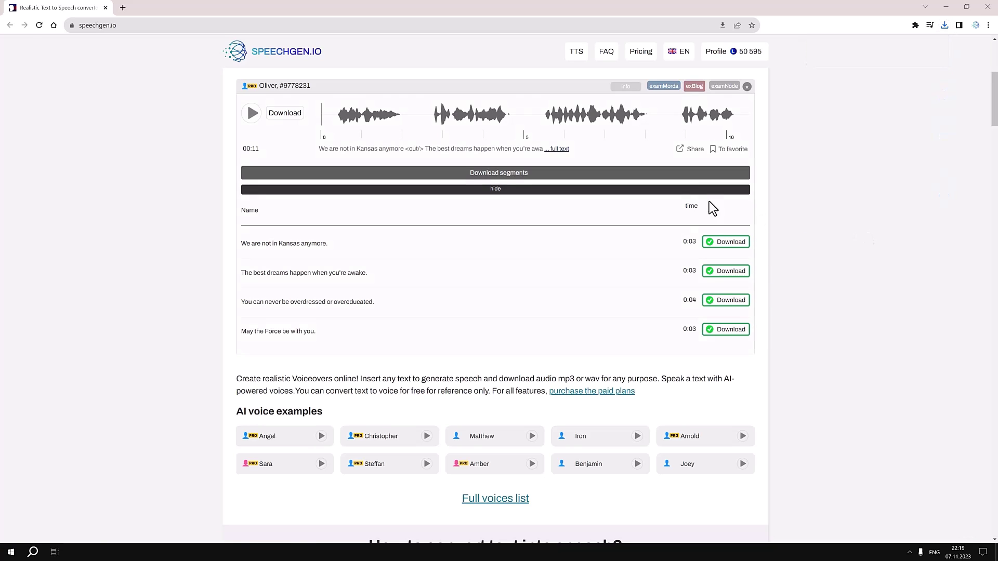
click(693, 189)
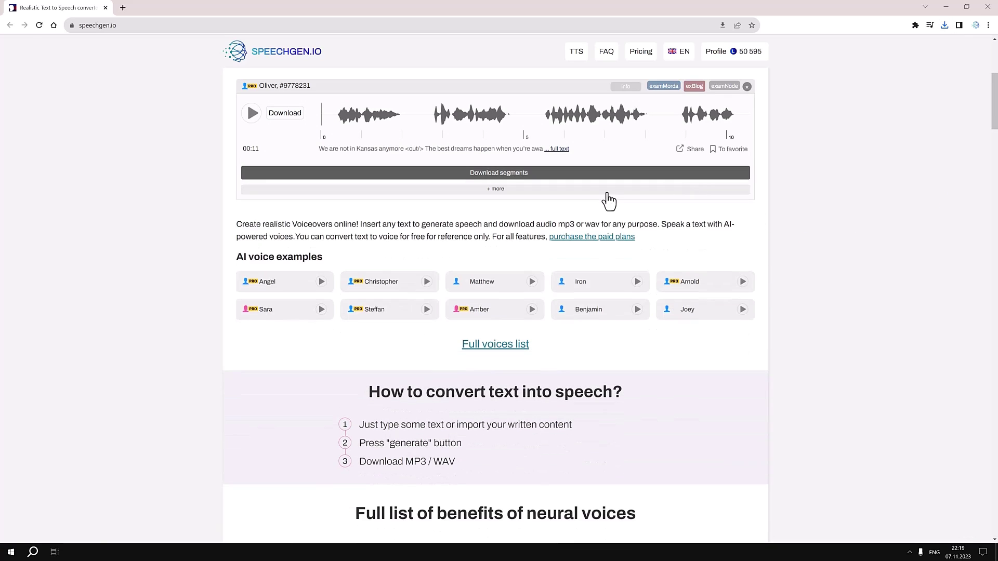
Step: Re-expand the list of individual segments
click(607, 191)
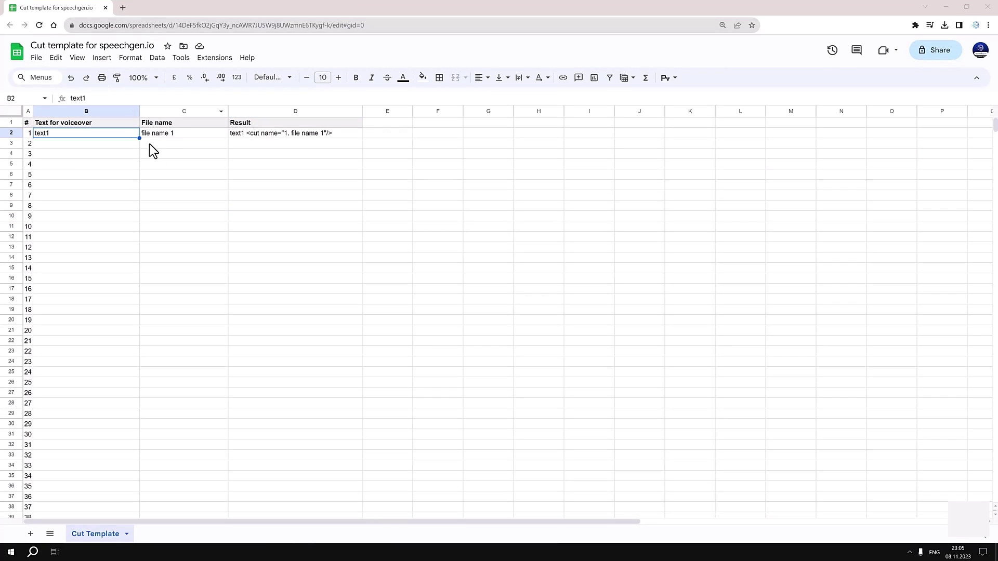
Step: Fill the text, file-name and cut-tag Result formulas from row 2 down columns B, C and D
drag(139, 139, 128, 405)
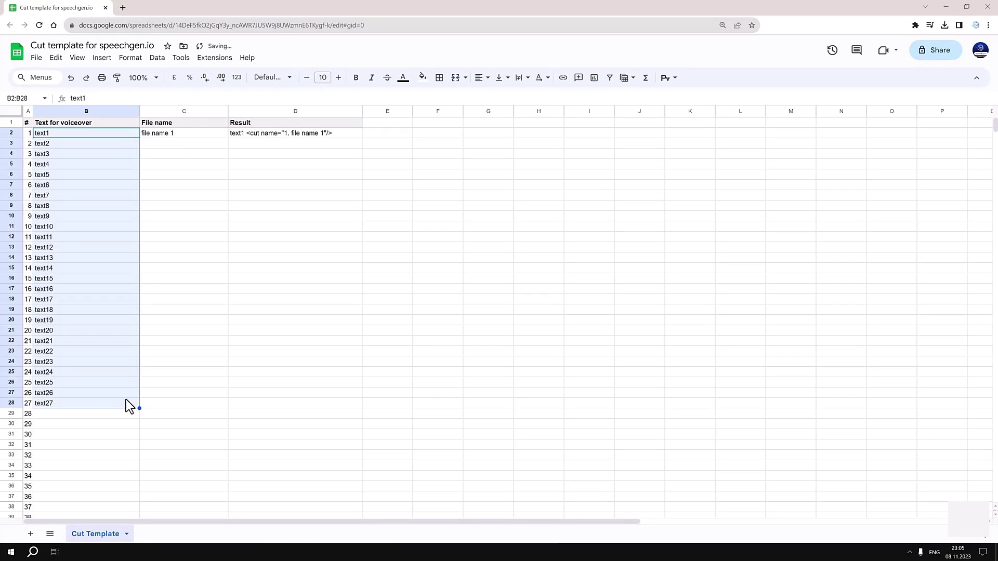
click(223, 134)
drag(226, 139, 208, 406)
click(333, 139)
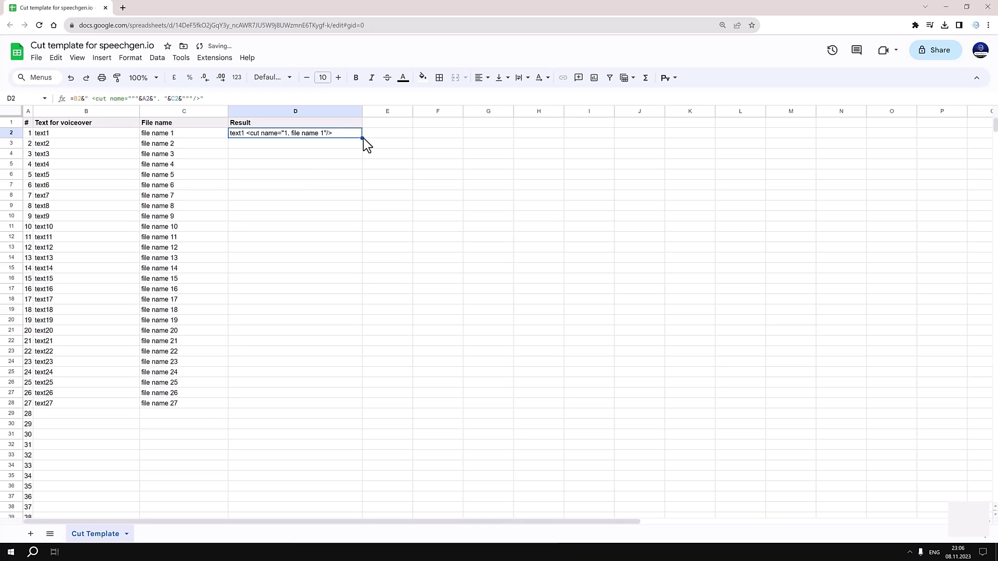
drag(363, 138, 350, 406)
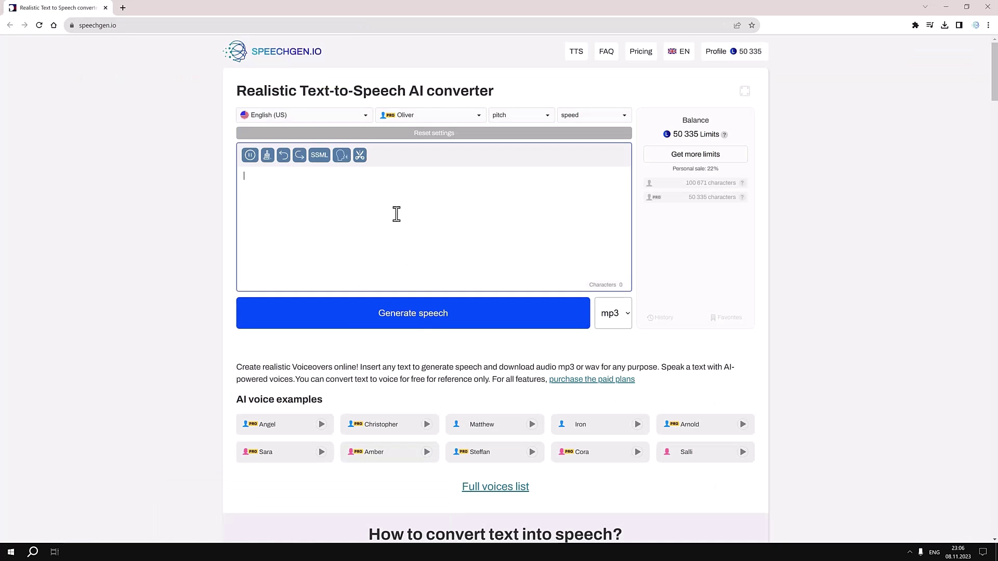
Step: Paste the cut-tag lines into SpeechGen.io, voice them, and extend the Result formula to row 21
key(ctrl+v)
click(344, 322)
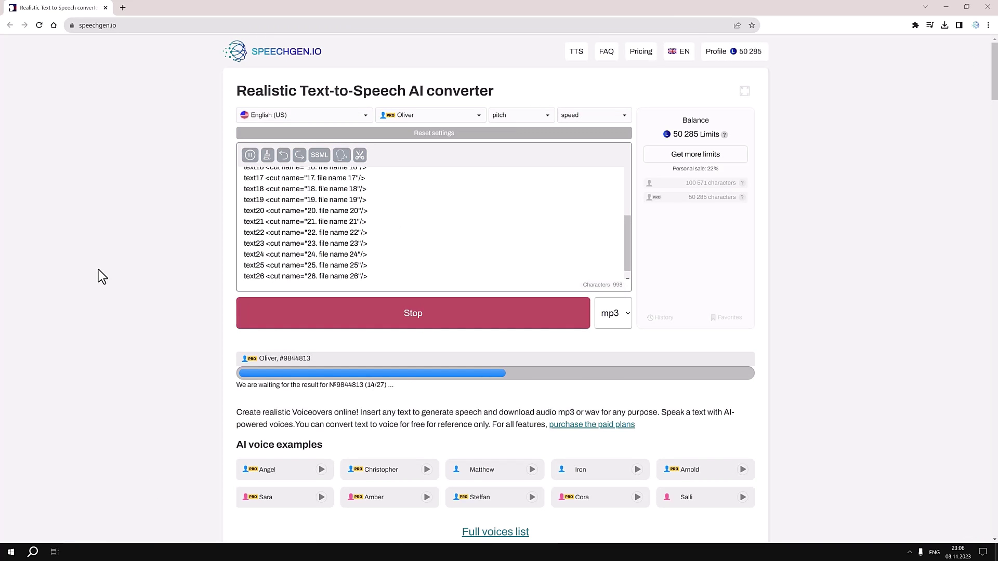
click(285, 189)
scroll(187, 239, down, 3)
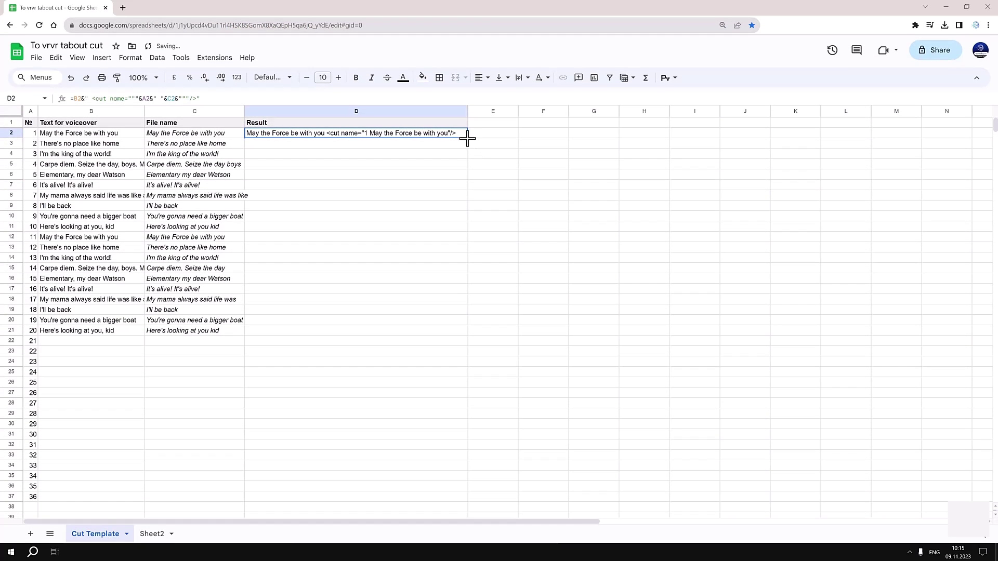
drag(466, 139, 465, 336)
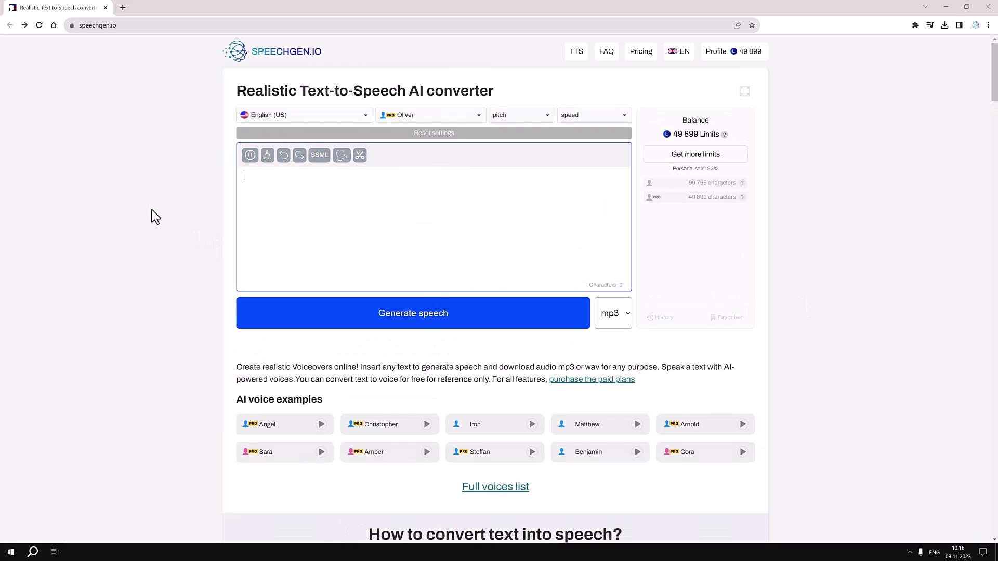
Step: Paste the movie-quote cut-tag lines and generate speech as named segments
text(May the Force be with you <cut name="1 May the Force be with you"/> There's no place like home <cut name="2 There's no place like home"/> I'm the king of the world! <cut name="3 I'm the king of the world!"/> Carpe diem. Seize the day, boys. Make your lives extraordinary <cut name="4 Carpe diem. Seize the day boys"/> Elementary, my dear Watson <cut name="5 Elementary my dear Watson"/> It's alive! It's alive! <cut name="6 It's alive! It's alive!"/> My mama always said life was like a box of chocolates. You never know what you're gonna get <cut name="7 My mama always said life was like "/> I'll be back <cut name="8 I'll be back"/> You're gonna need a bigger boat <cut name="9 You're gonna need a bigger boat"/> Here's looking at you, kid <cut name="10 Here's looking at you kid"/> May the Force be with you <cut name="11 May the Force be with you"/> There's no place like home <cut name="12 There's no place like home"/> I'm the king of the world! <cut name="13 I'm the king of the world!"/> Carpe diem. Seize the day, boys. Make your lives extraordinary <cut name="14 Carpe diem. Seize the day"/> Elementary, my dear Watson <cut name="15 Elementary my dear Watson"/> It's alive! It's alive! <cut name="16 It's alive! It's alive!"/> My mama always said life was like a box of chocolates. You never know what you're gonna get <cut name="17 My mama always said life was "/> I'll be back <cut name="18 I'll be back"/> You're gonna need a bigger boat <cut name="19 You're gonna need a bigger boat"/> Here's looking at you, kid <cut name="20 Here's looking at you kid"/>)
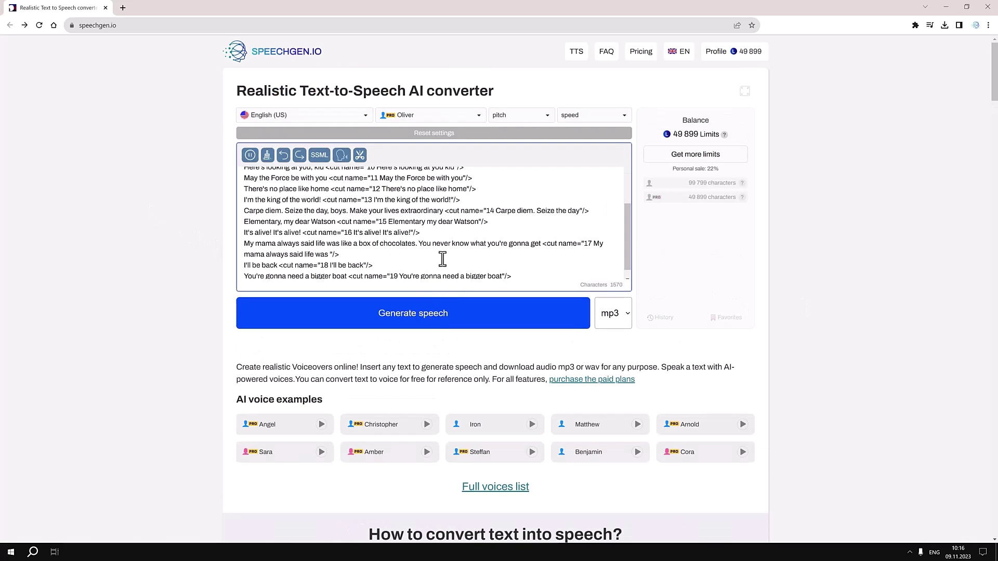
click(434, 315)
scroll(167, 389, down, 5)
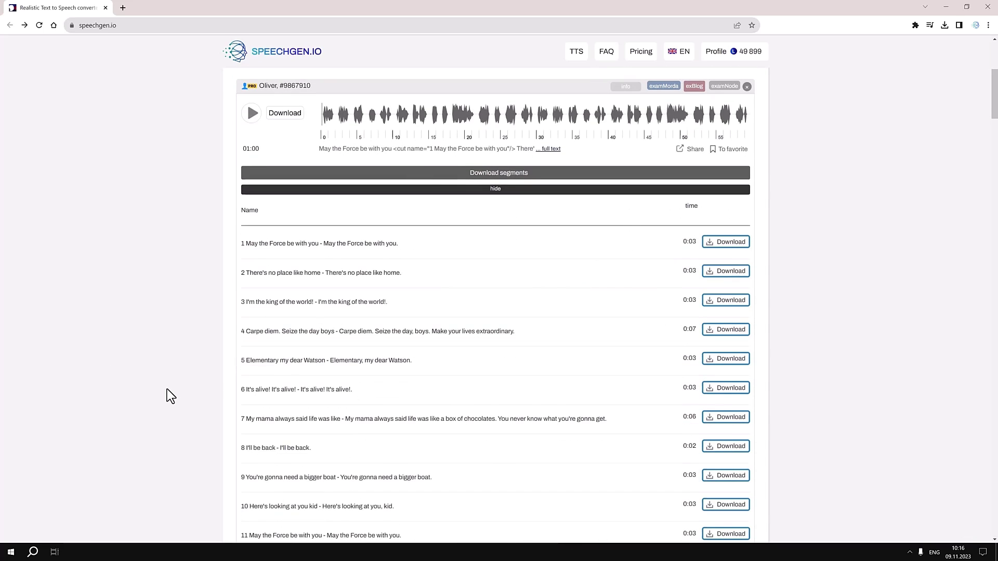
scroll(165, 389, up, 5)
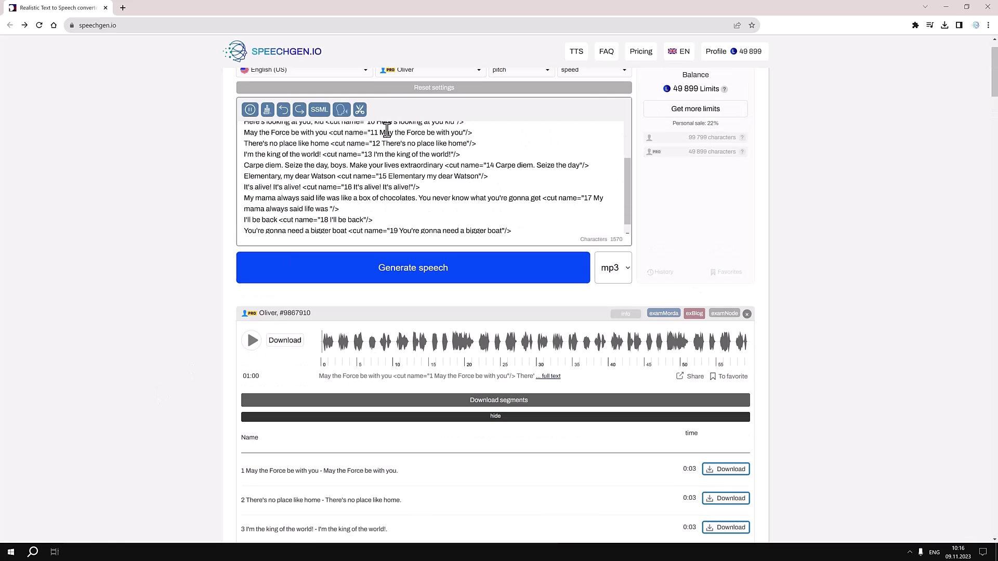
scroll(370, 182, up, 5)
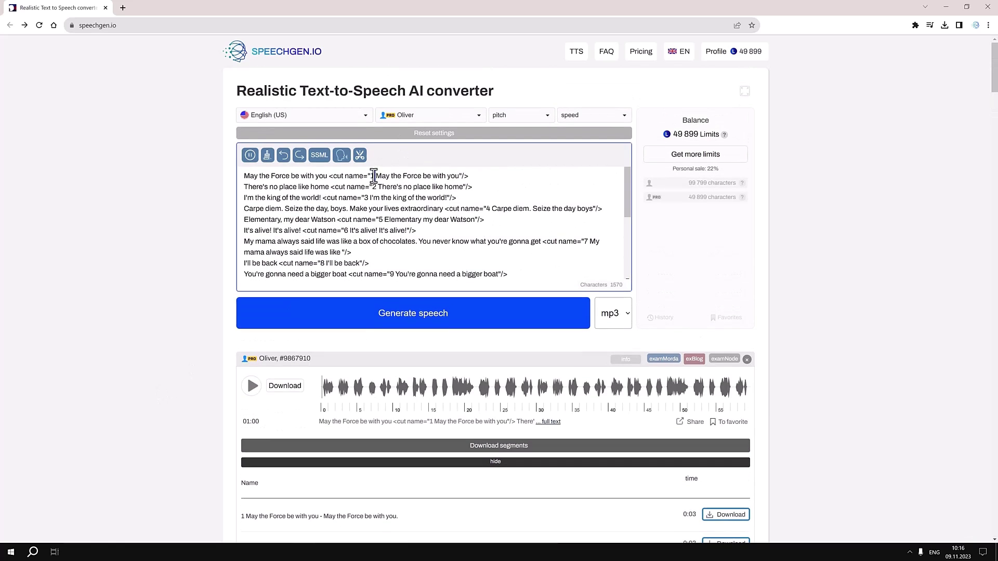
Step: Change the first segment's cut name number to 777 and regenerate the audio
text(777)
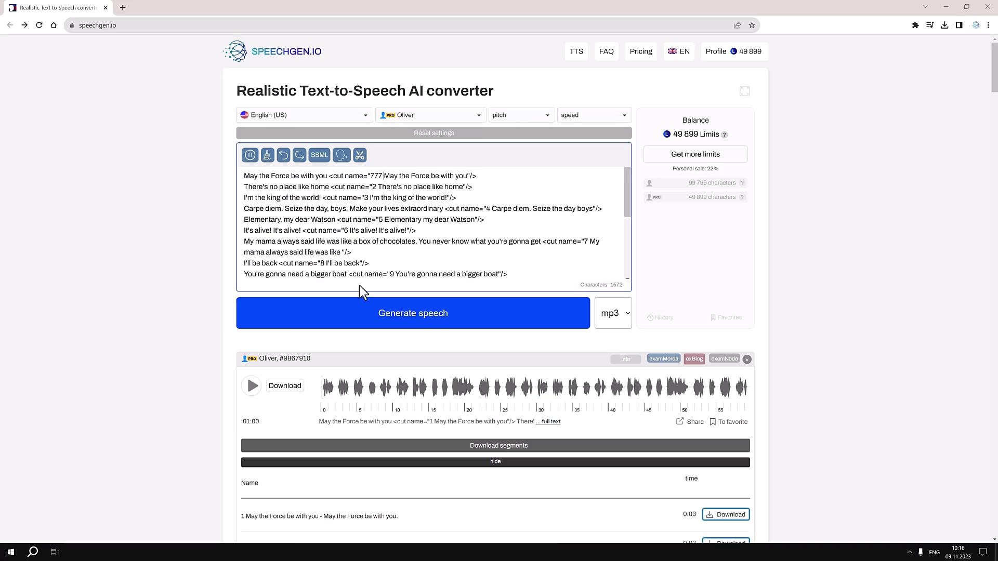
click(358, 312)
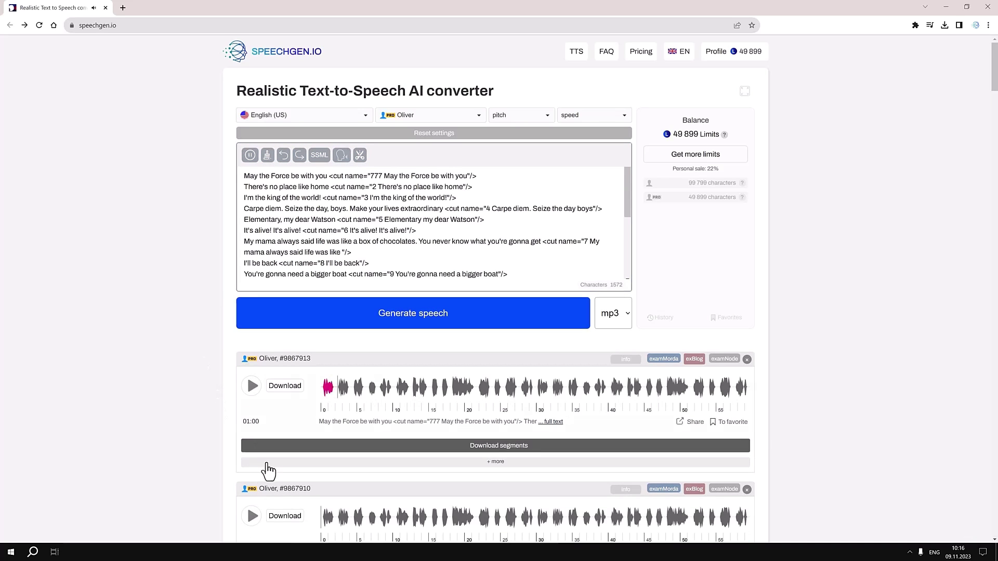
scroll(191, 434, down, 3)
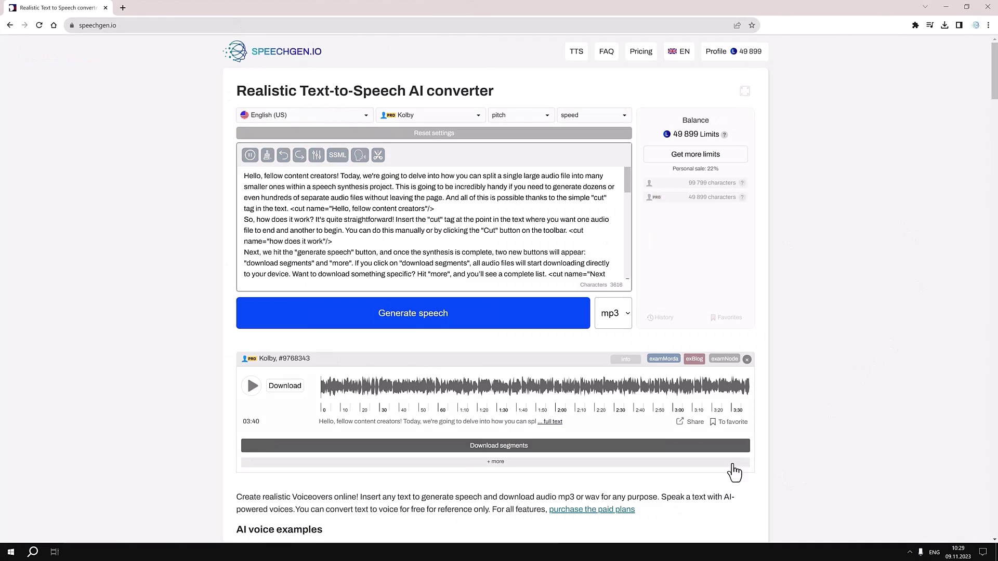
Step: Collapse the named-segment list and return to the top of the finished voiceover
scroll(813, 350, down, 7)
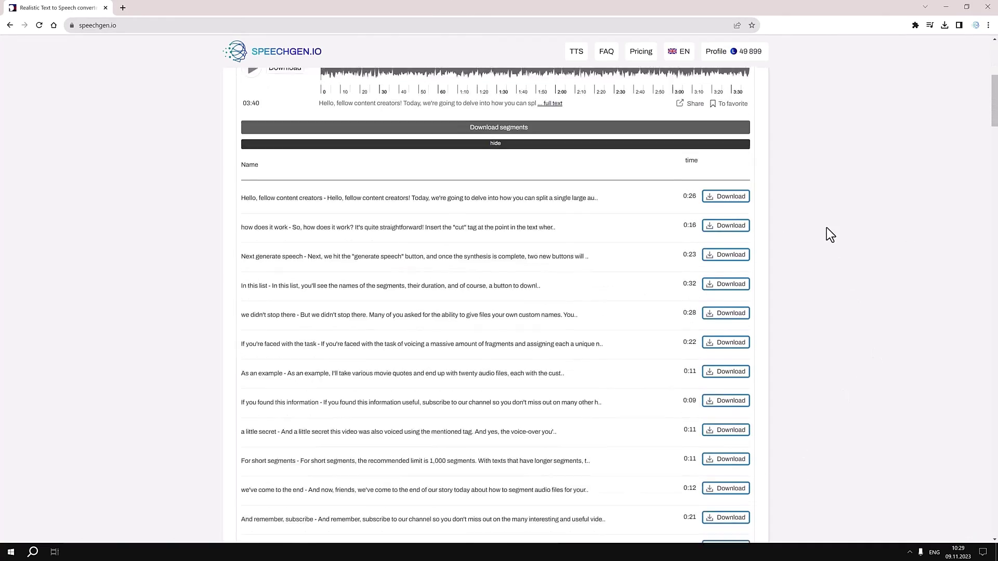
scroll(827, 227, down, 1)
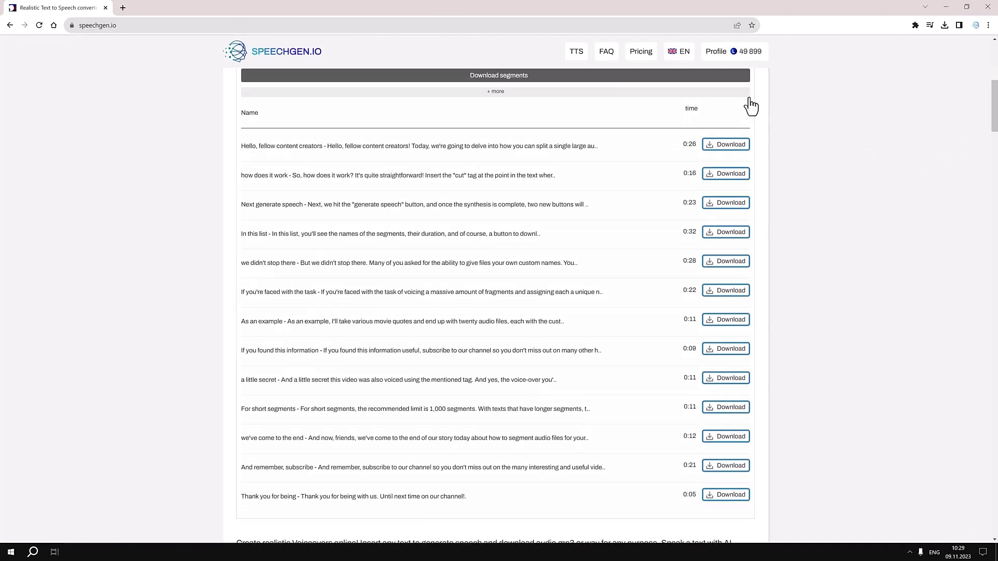
click(746, 94)
scroll(883, 237, up, 2)
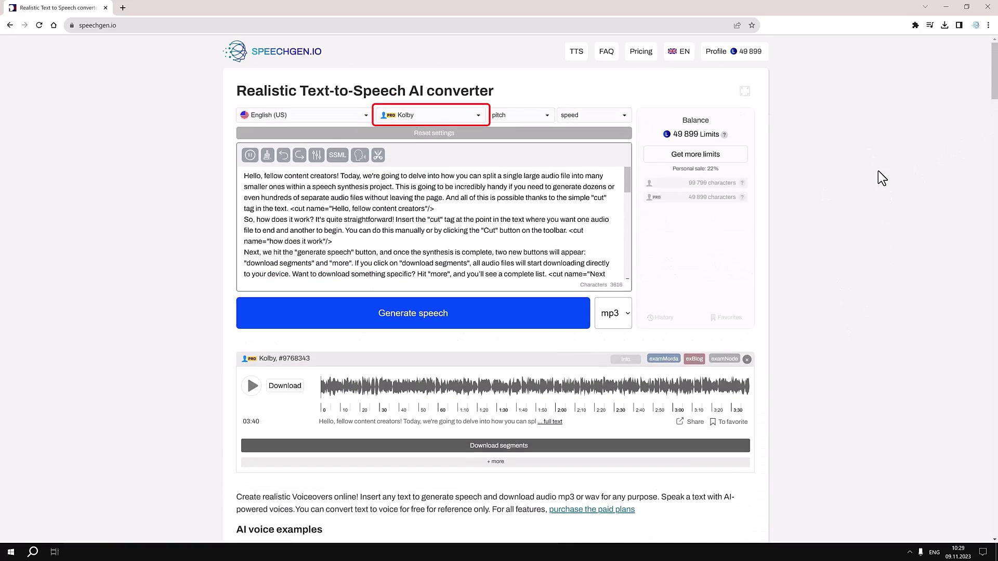